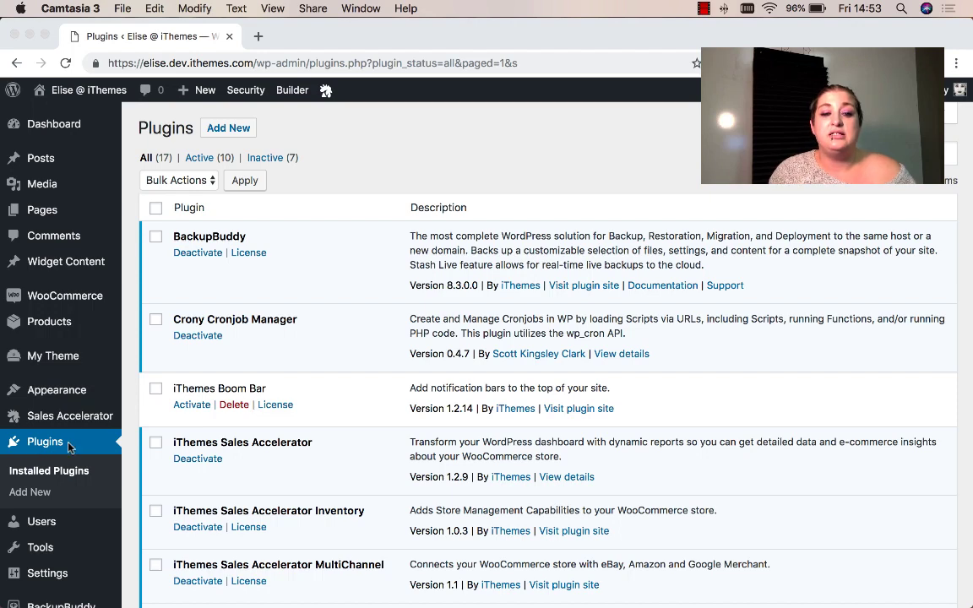
- Find the Gutenberg plugin by the Gutenberg Team in the plugin directory, then install and activate it
left_click(227, 129)
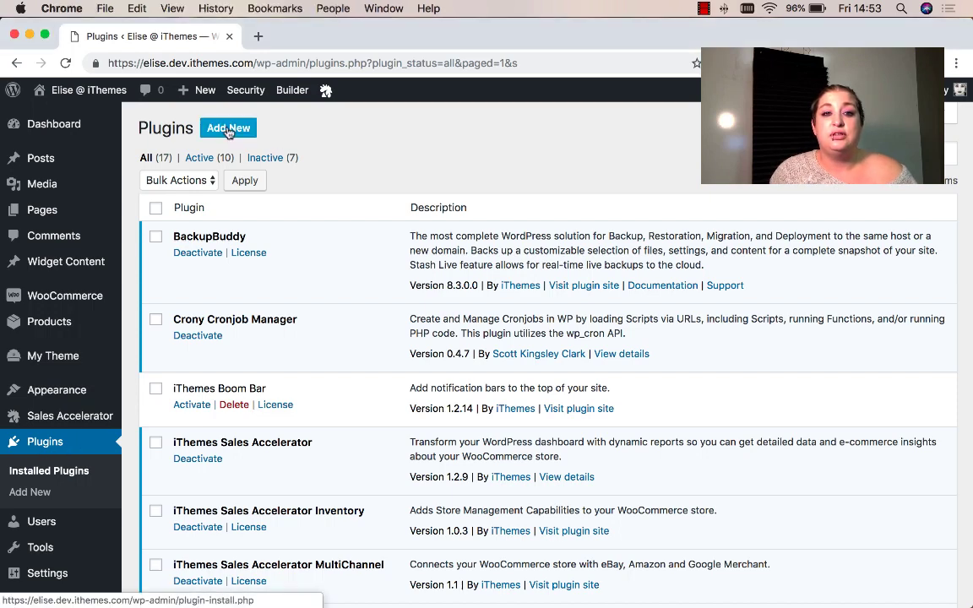
left_click(228, 129)
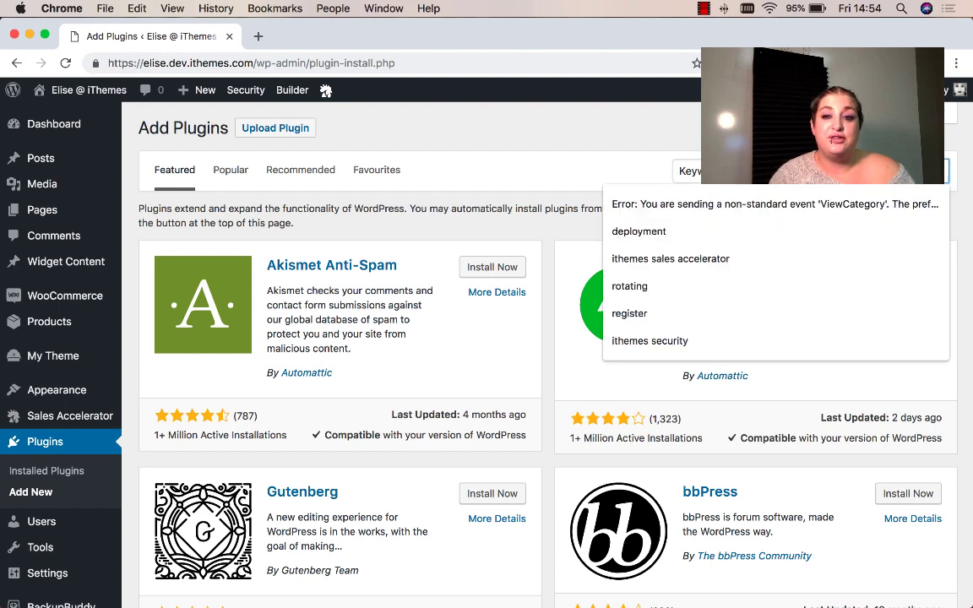
type("Gu")
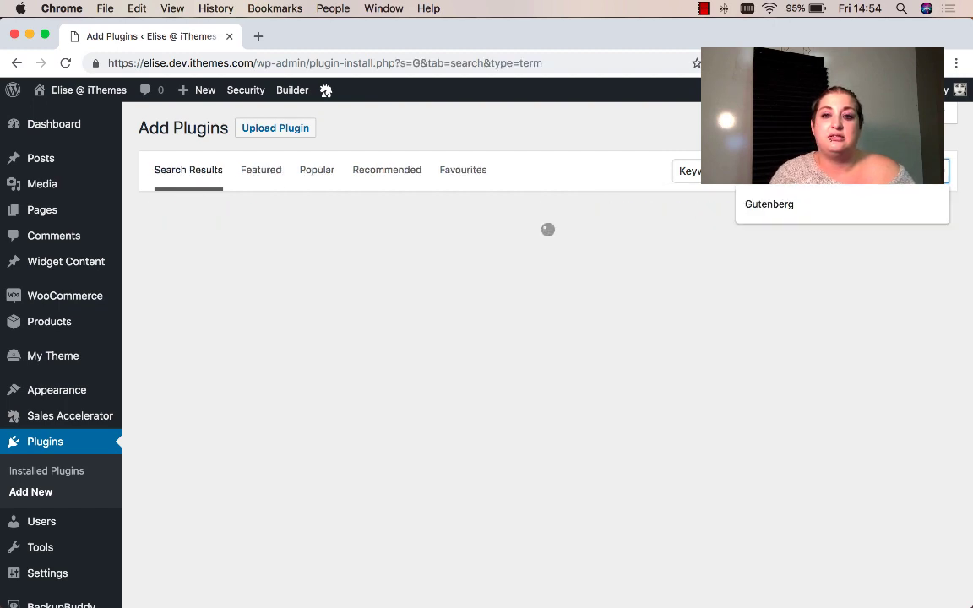
key("Down")
key("Return")
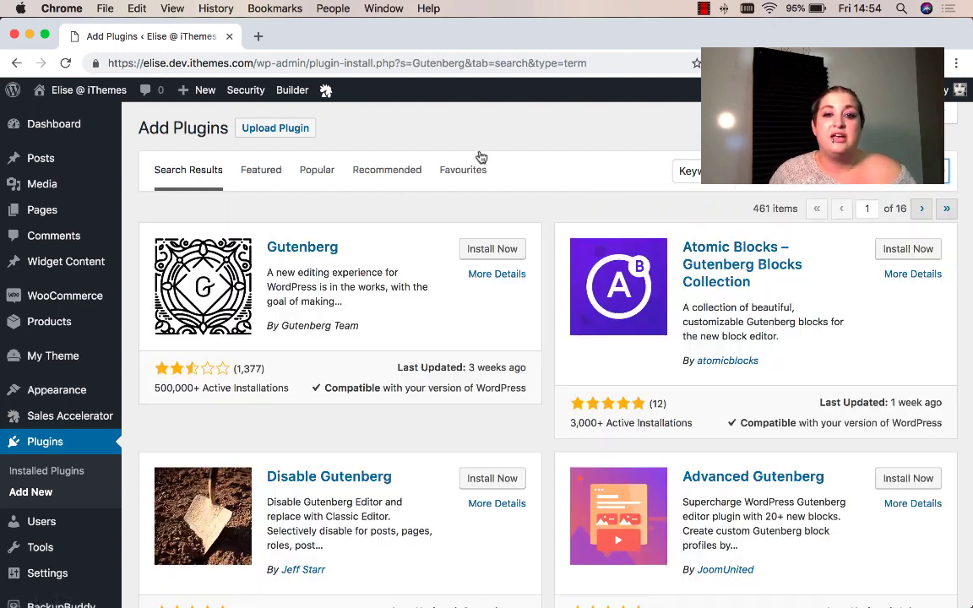
left_click(494, 252)
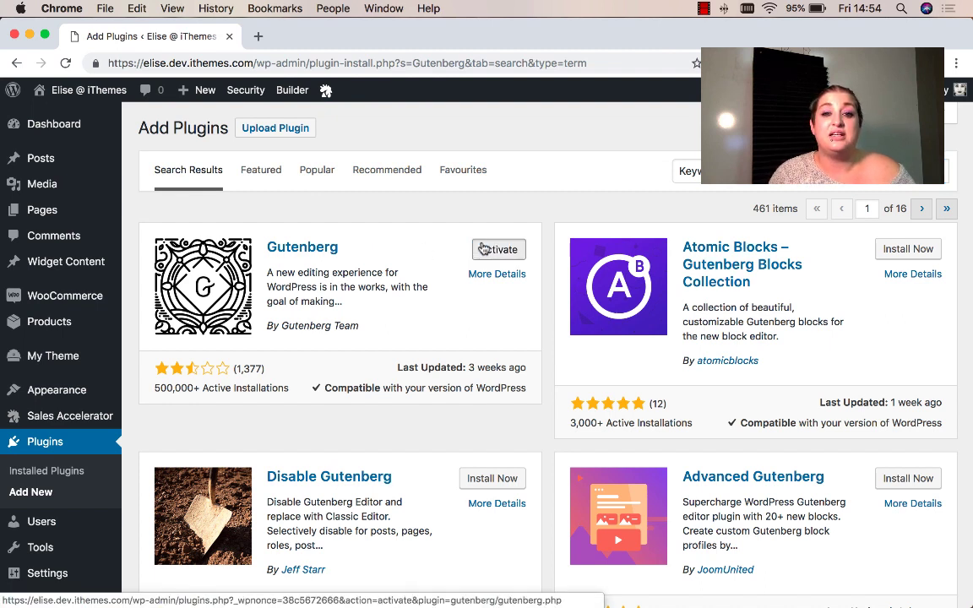
left_click(483, 247)
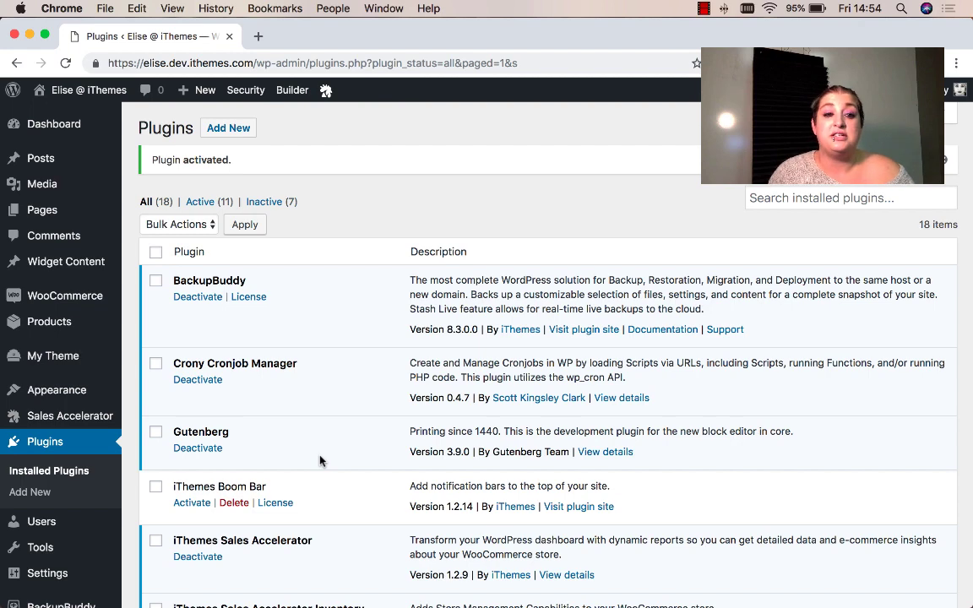
- Create a new blog post in the block editor
mouse_move(37, 158)
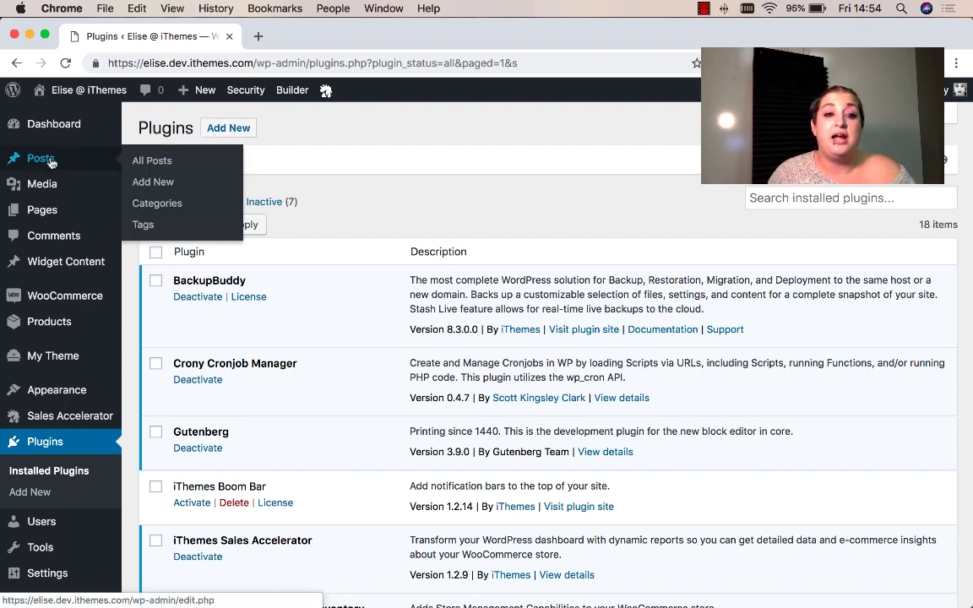
left_click(166, 191)
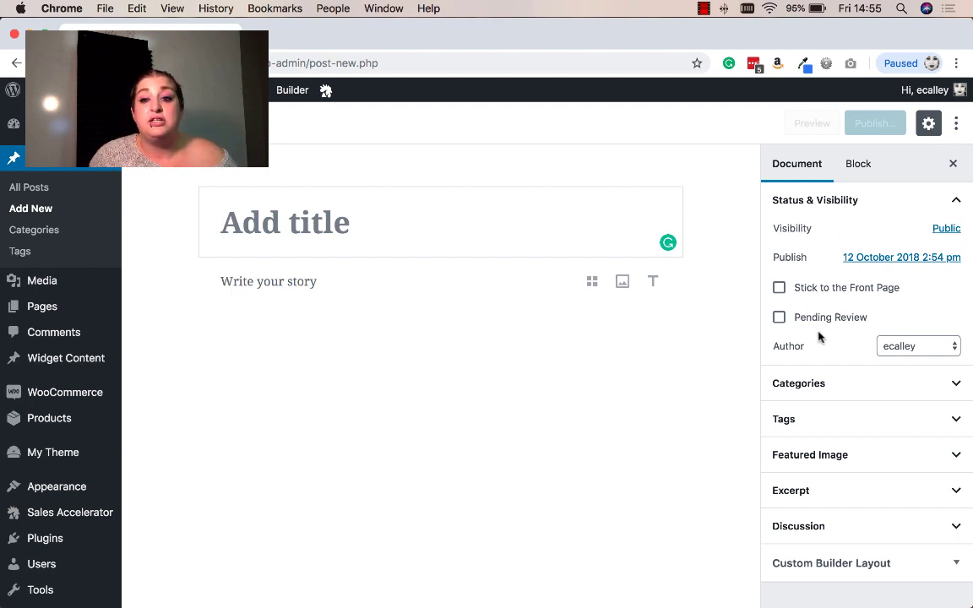
- Examine the post's document settings, expanding Categories and Custom Builder Layout
left_click(952, 385)
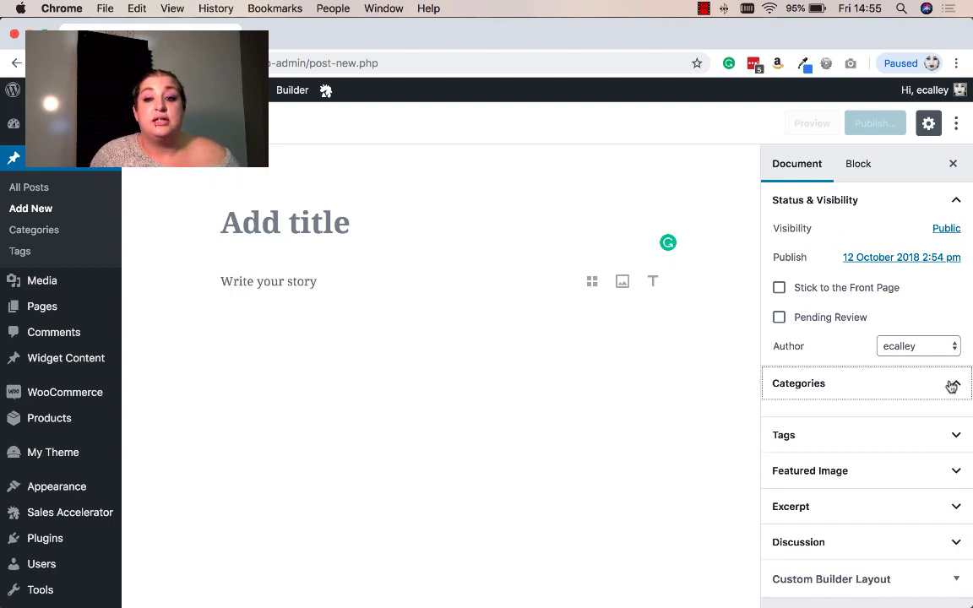
scroll(950, 386, "down", 1)
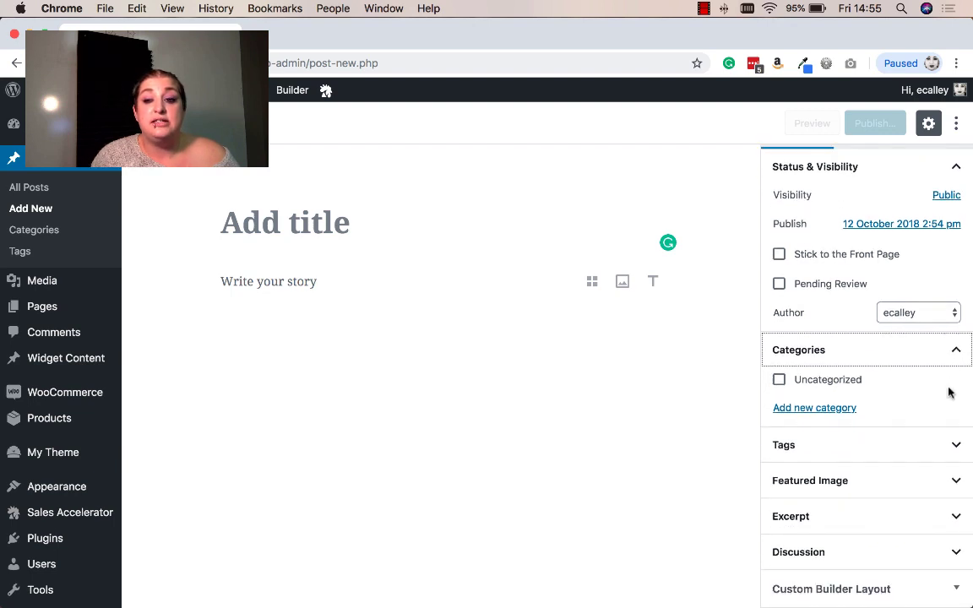
scroll(952, 460, "down", 2)
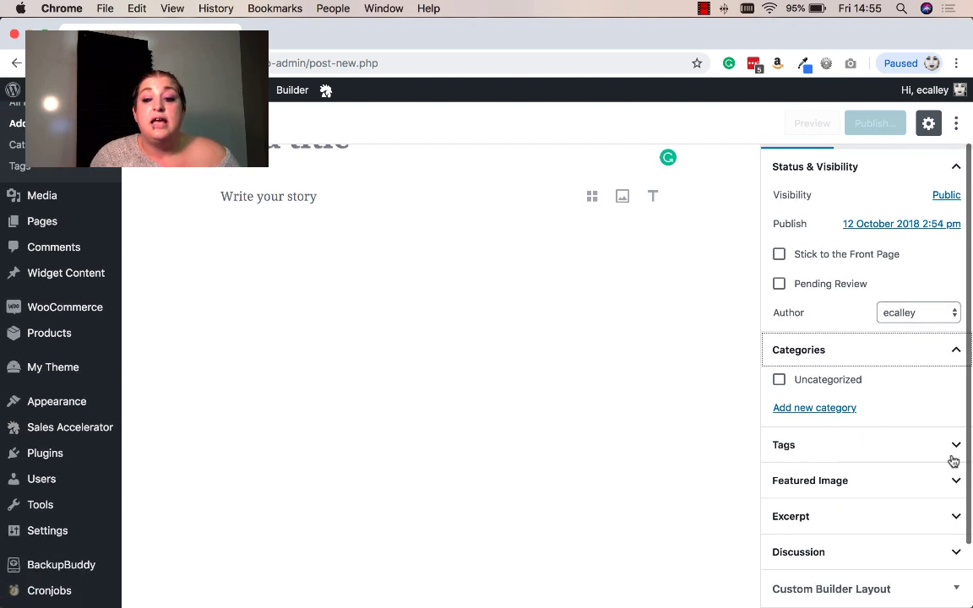
scroll(893, 581, "down", 1)
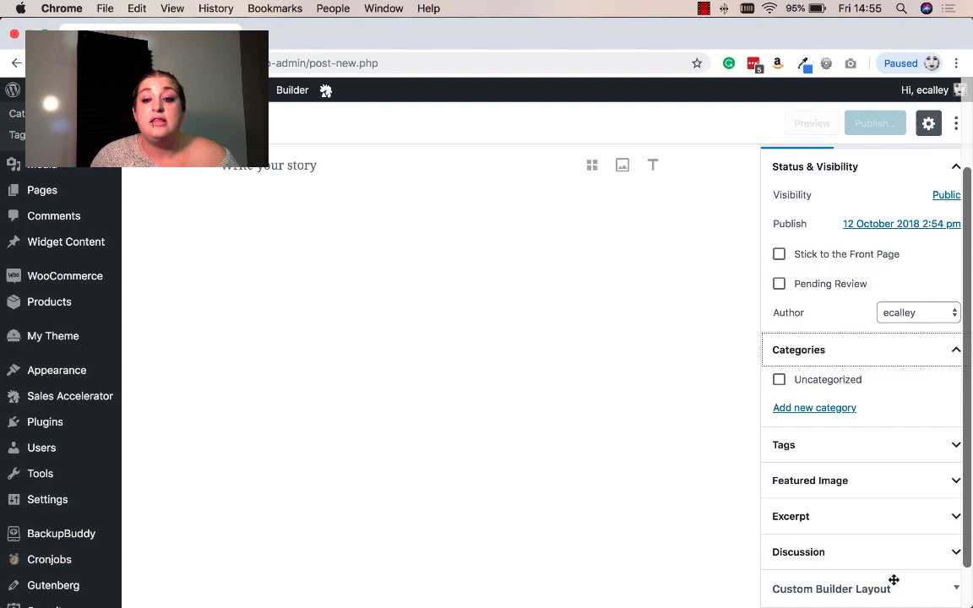
scroll(893, 580, "down", 1)
scroll(893, 580, "up", 4)
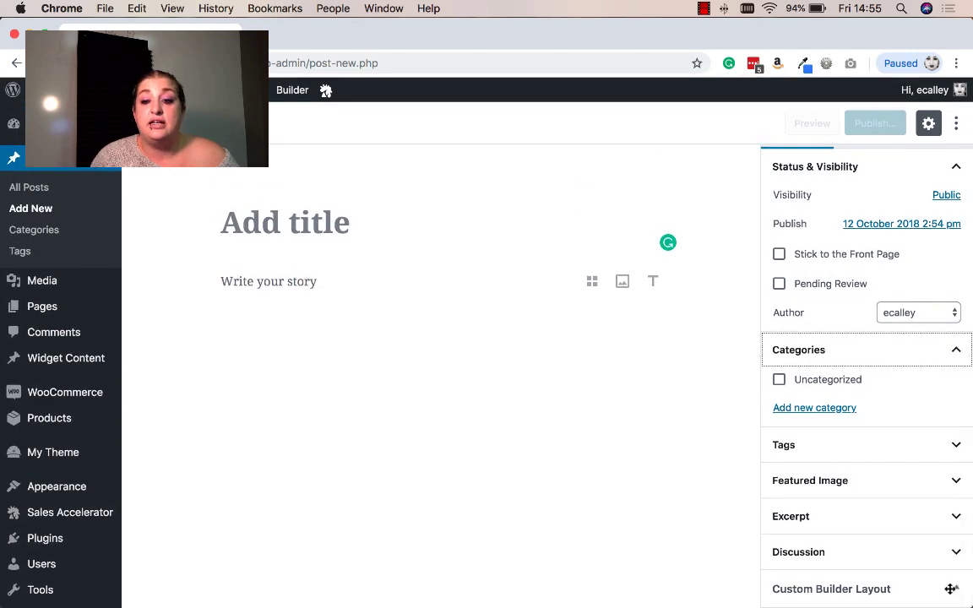
left_click(938, 584)
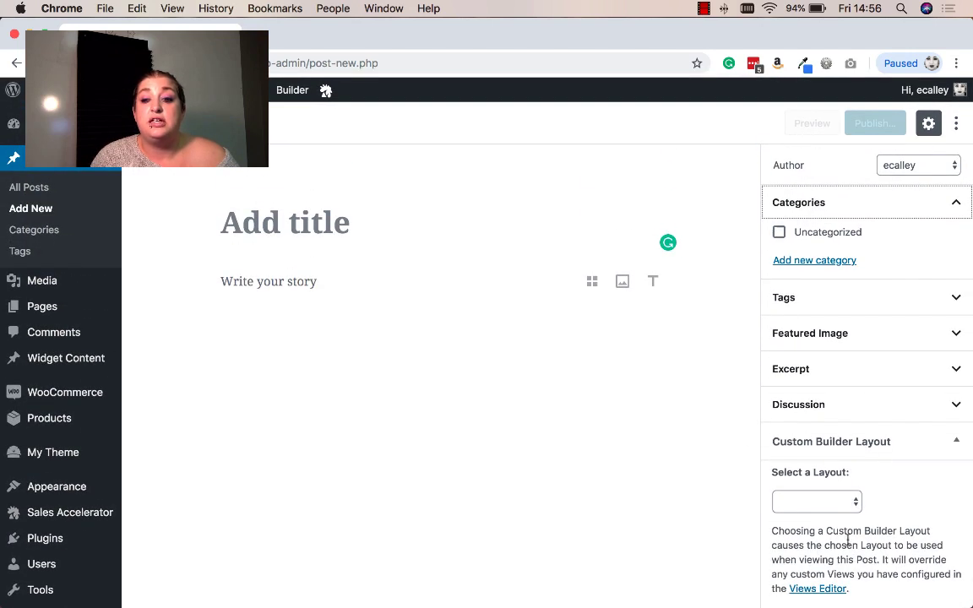
scroll(851, 338, "up", 5)
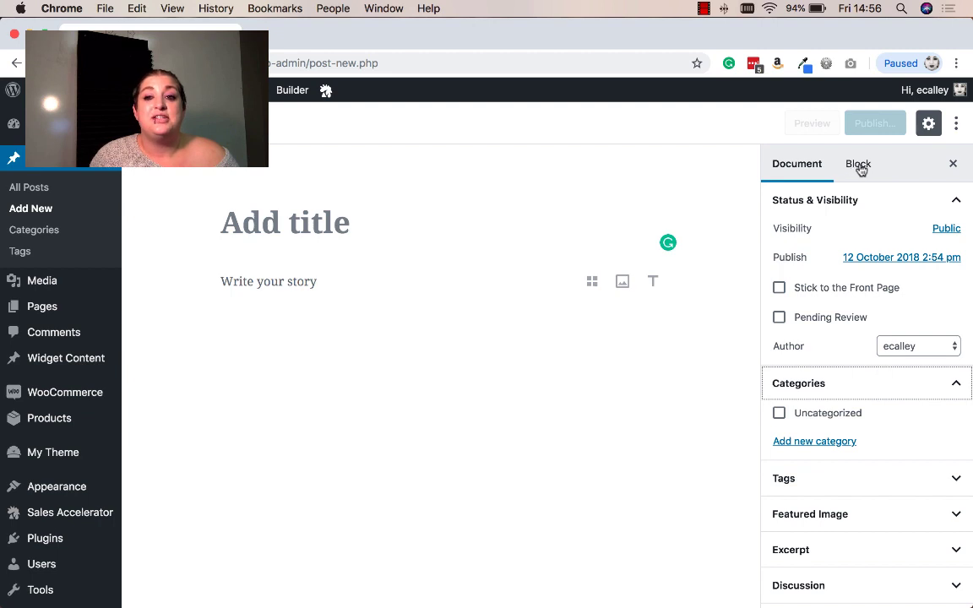
- Show the block settings and title the post "Gutenberg"
left_click(860, 169)
left_click(368, 225)
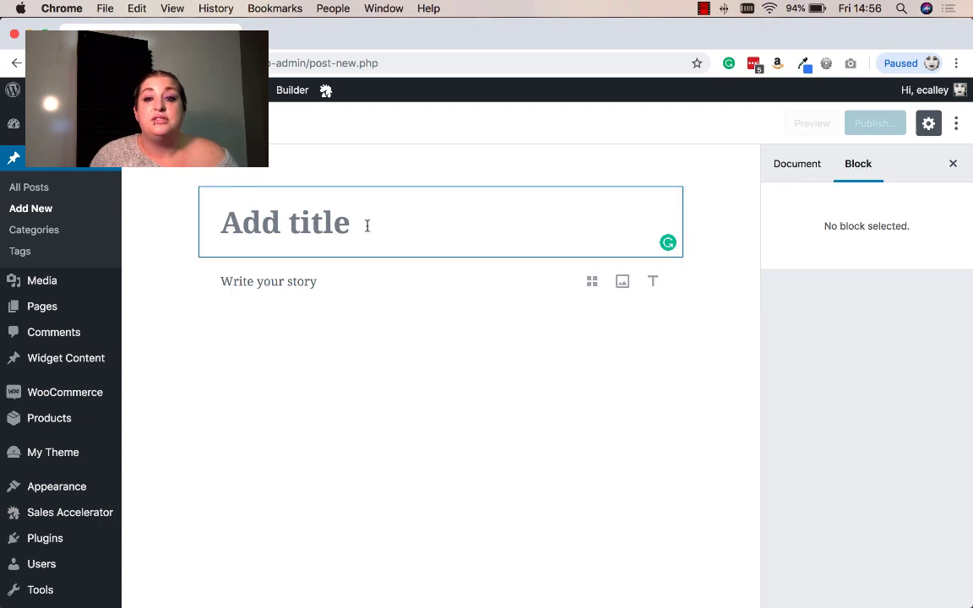
left_click(866, 225)
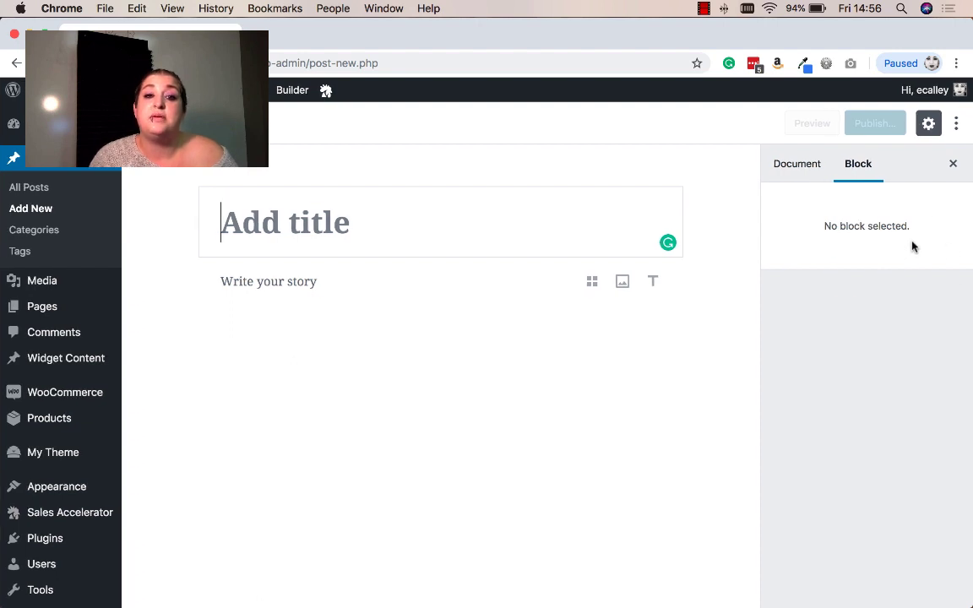
left_click(290, 222)
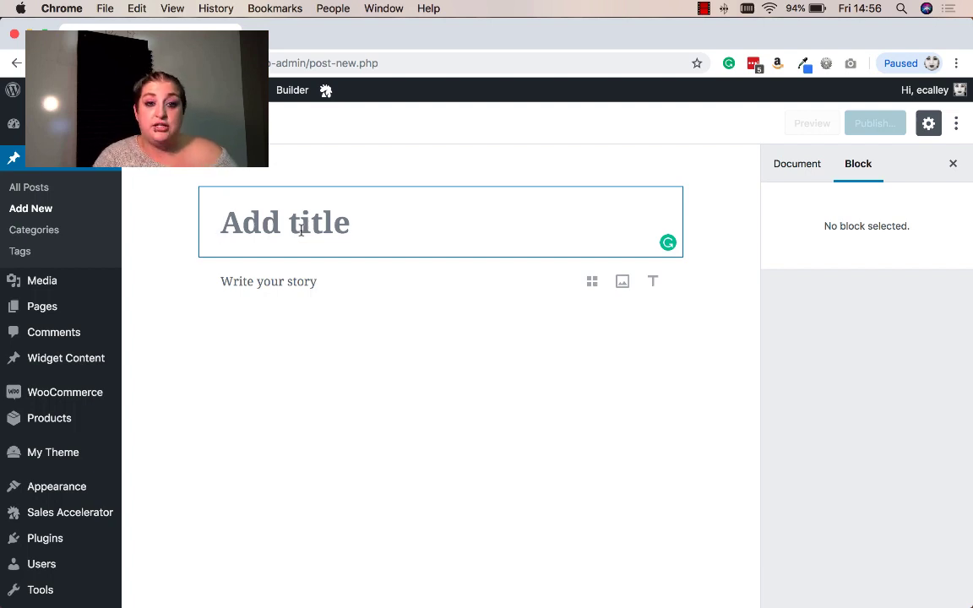
type("Gutenberg")
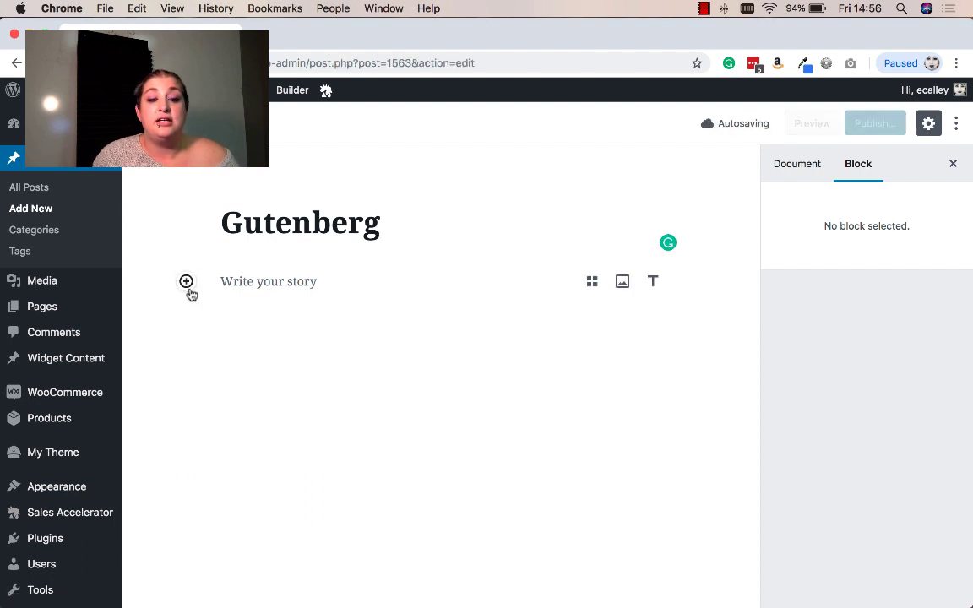
- Add a Paragraph block under the title and fill it with the biography text beginning "Johannes Gensfleisch zur Laden zum Gutenberg"
left_click(185, 283)
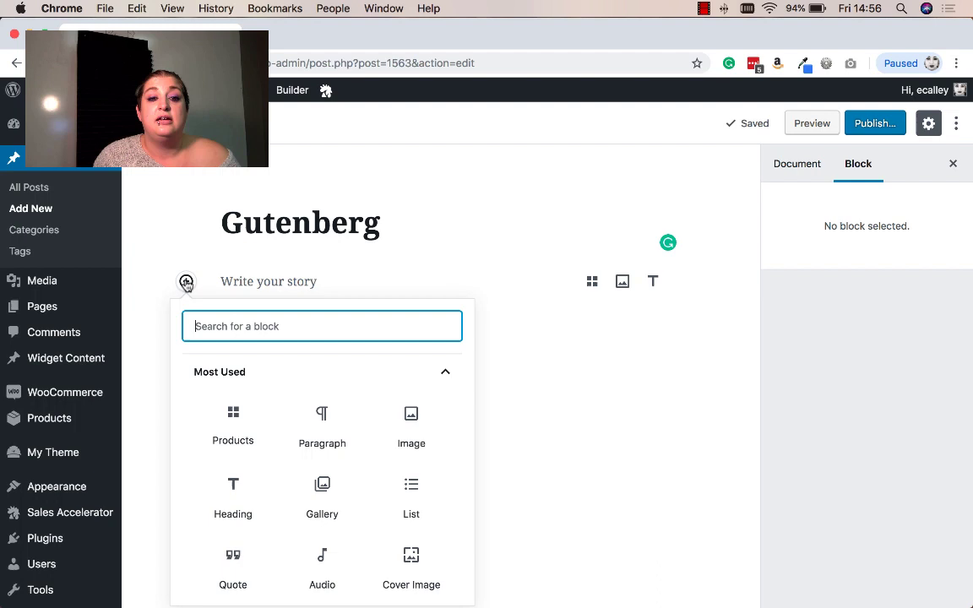
scroll(353, 374, "down", 1)
scroll(353, 374, "down", 2)
scroll(350, 373, "up", 3)
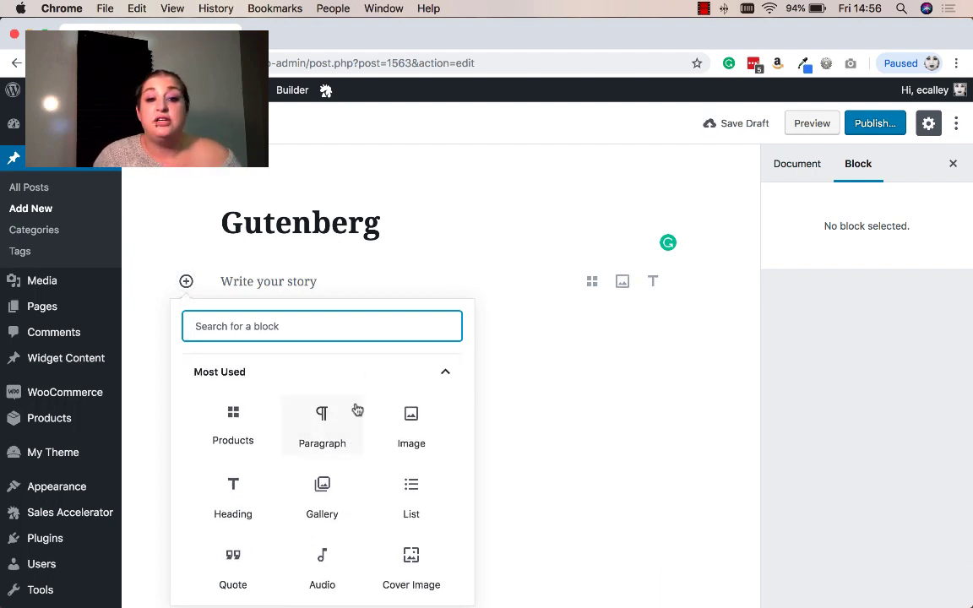
scroll(357, 410, "down", 1)
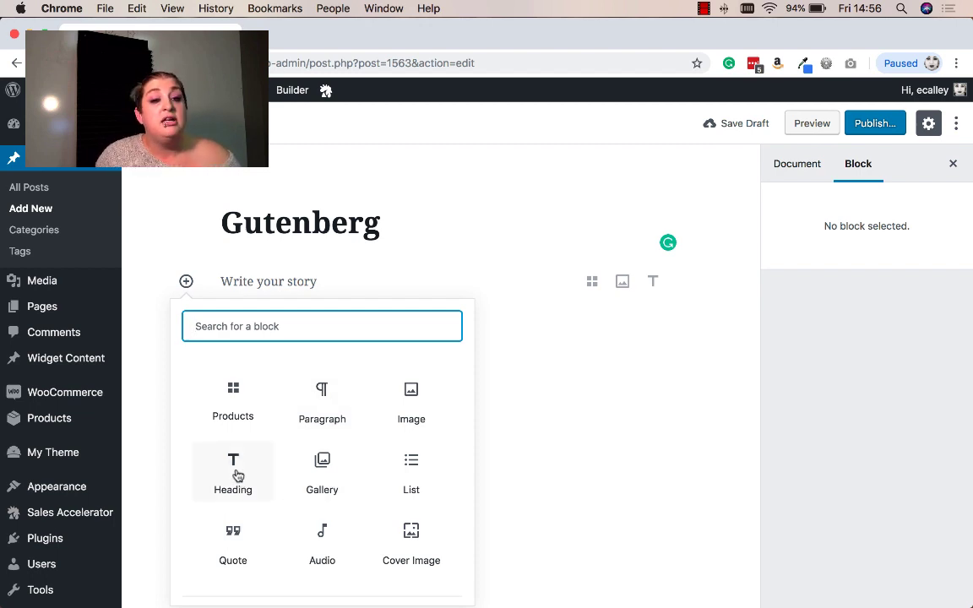
left_click(326, 402)
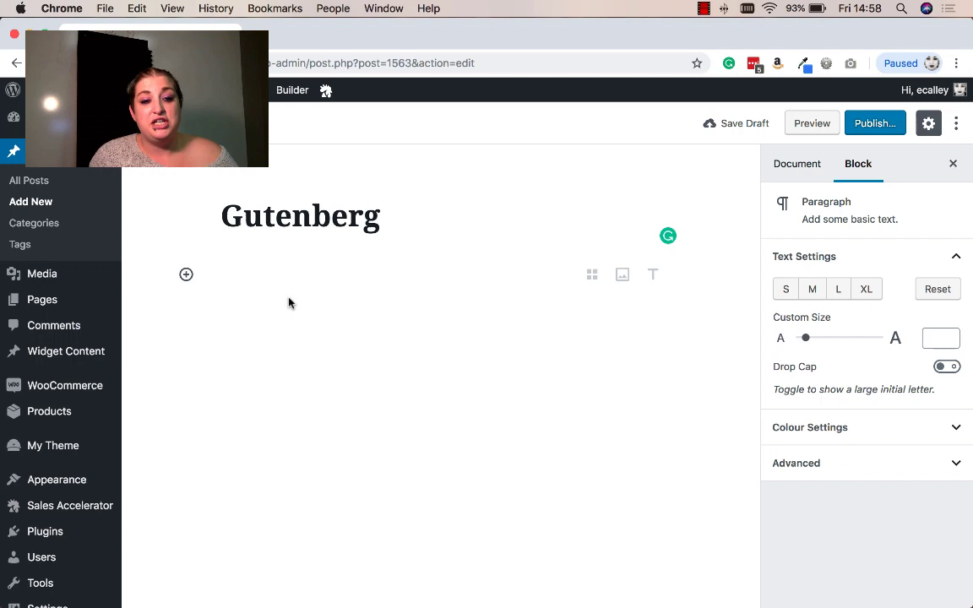
type("Johannes Gensfleisch zur Laden zum Gutenberg (/ˈɡuːtənbɜːrɡ/;[1] c. 1400 [2] – February 3, 1468) was a German blacksmith, goldsmith, printer, and publisher who introduced printing to Europe with the printing press. His introduction of mechanical movable type printing to Europe started the Printing Revolution and is regarded as a milestone of the second millennium, ushering in the modern period of human history.[3] It played a key role in the development of the Renaissance, Reformation, the Age of Enlightenment, and the scientific revolution and laid the material basis for the modern knowledge-based economy and the spread of learning to the masses.[4]")
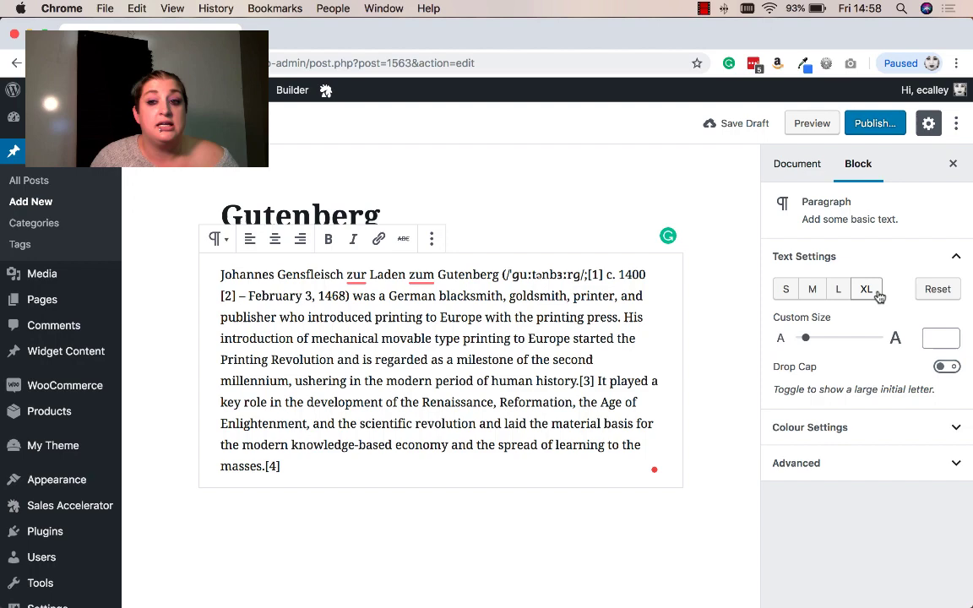
- Try the drop cap on the paragraph, turn it back off, and open the block's additional options
left_click(951, 367)
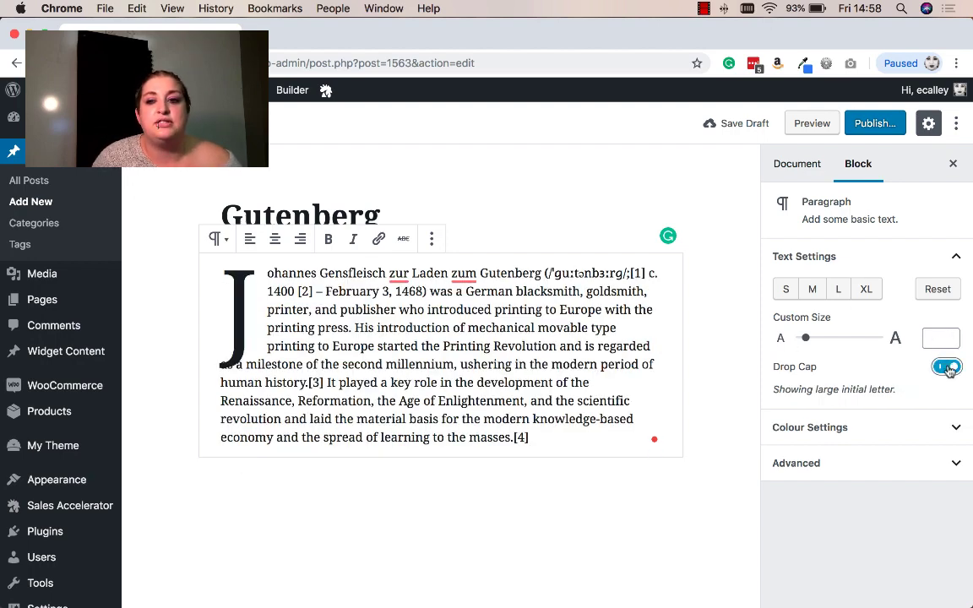
left_click(947, 367)
left_click(432, 239)
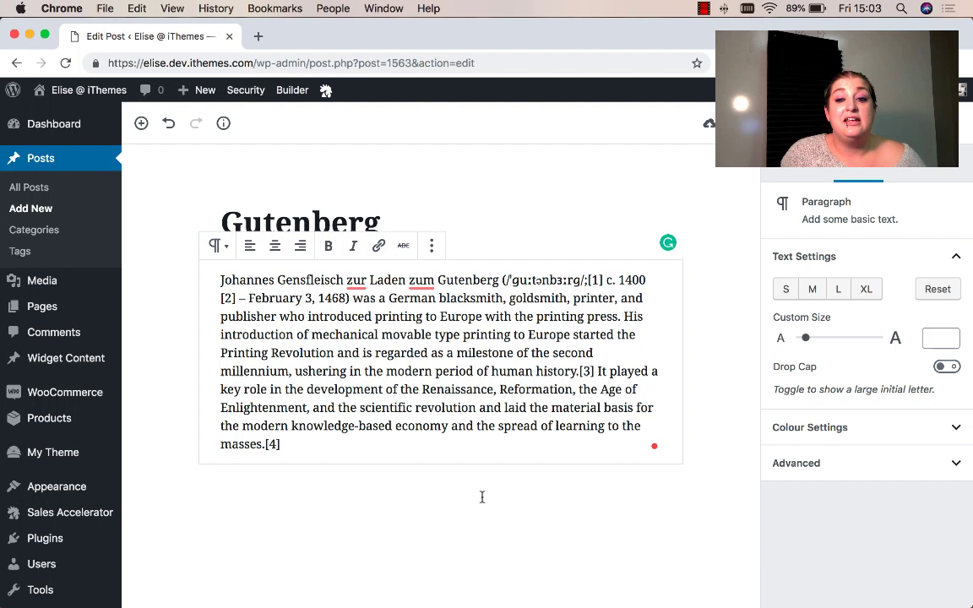
- Insert an Image block below the paragraph and upload Gutenberg.jpg from the Desktop into it
left_click(141, 124)
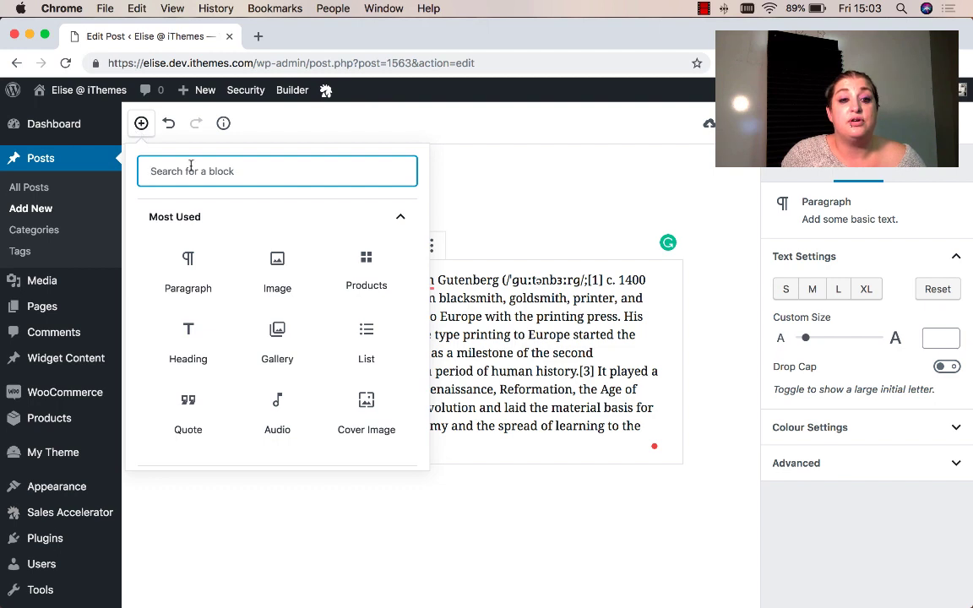
left_click(306, 278)
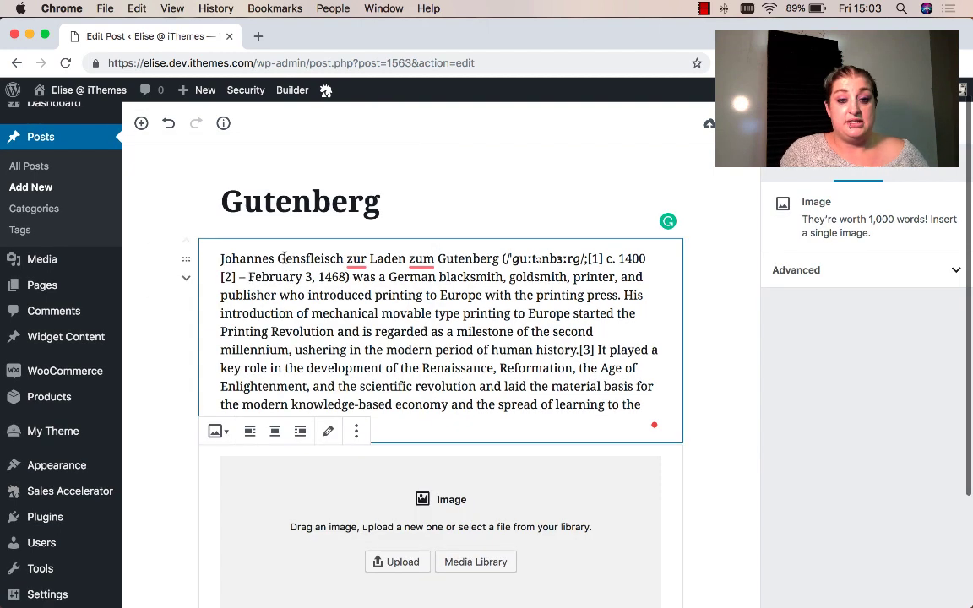
scroll(549, 574, "down", 3)
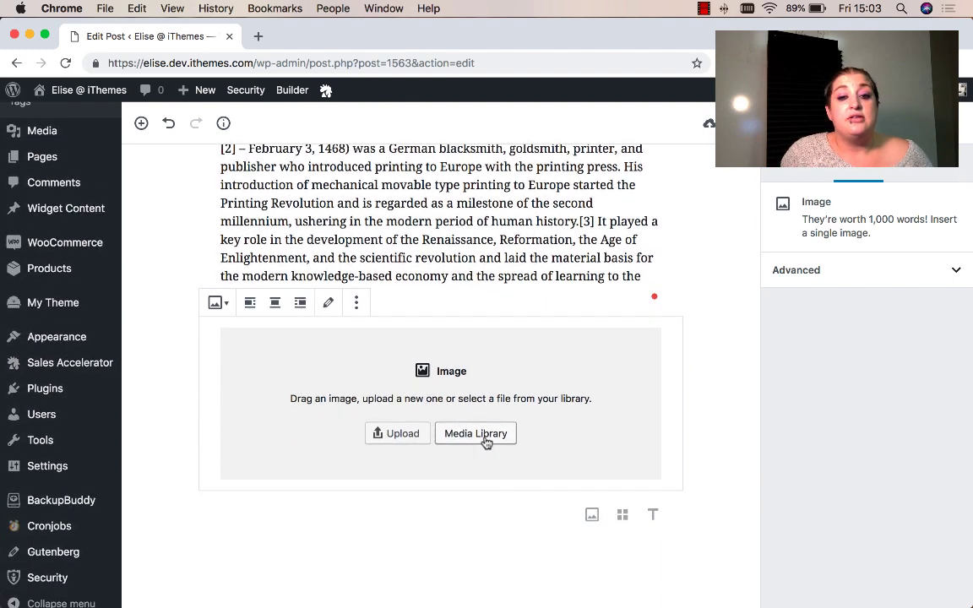
left_click(412, 436)
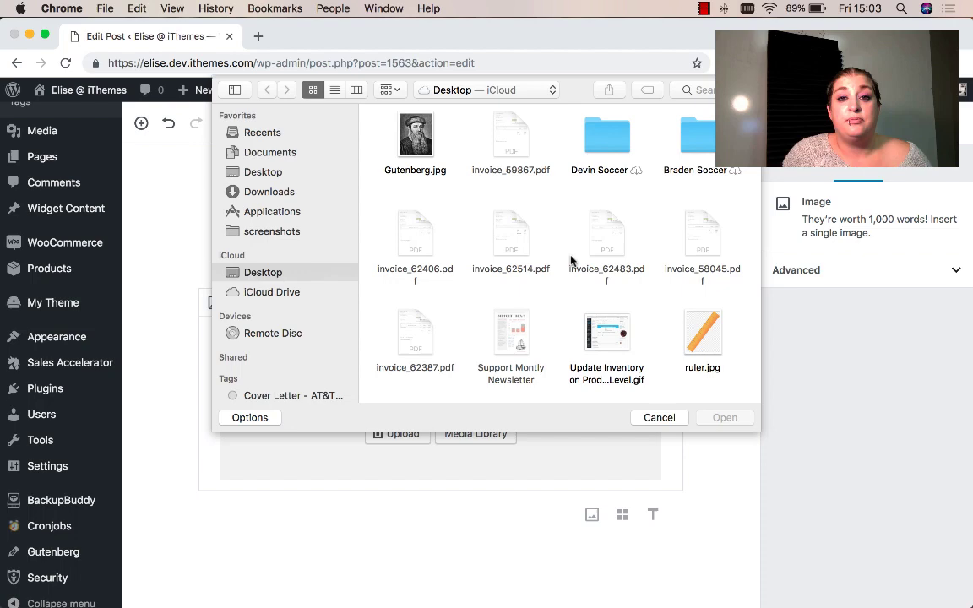
double_click(414, 137)
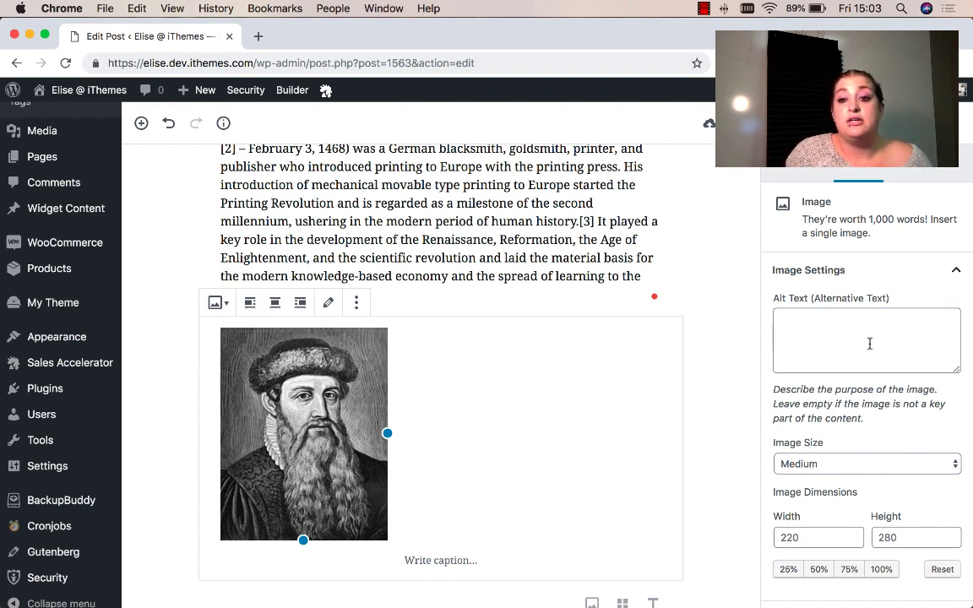
- Review the portrait's image settings, including alt text, image size, dimensions and link options
scroll(866, 338, "down", 4)
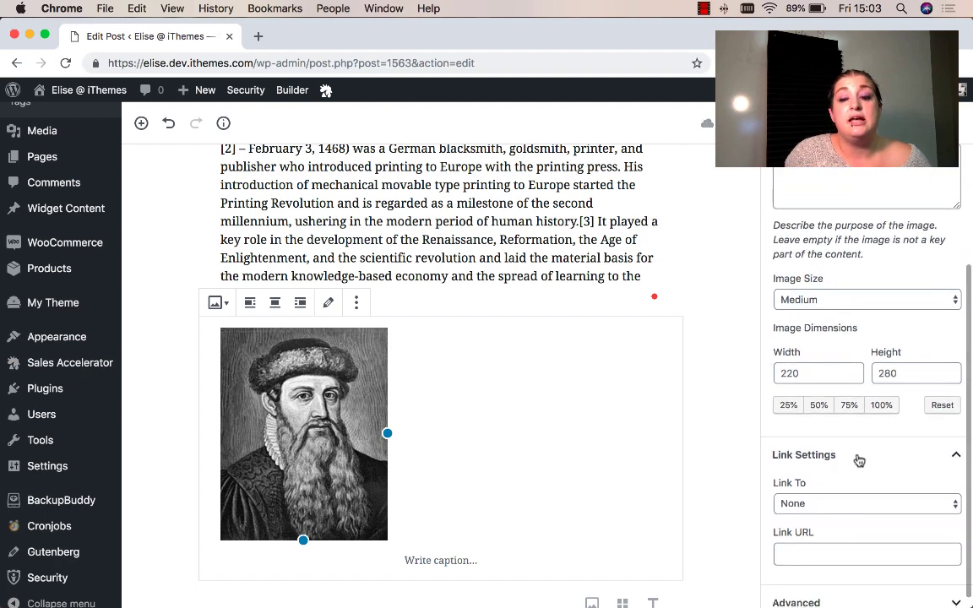
scroll(858, 460, "up", 3)
scroll(857, 401, "up", 2)
scroll(727, 469, "down", 1)
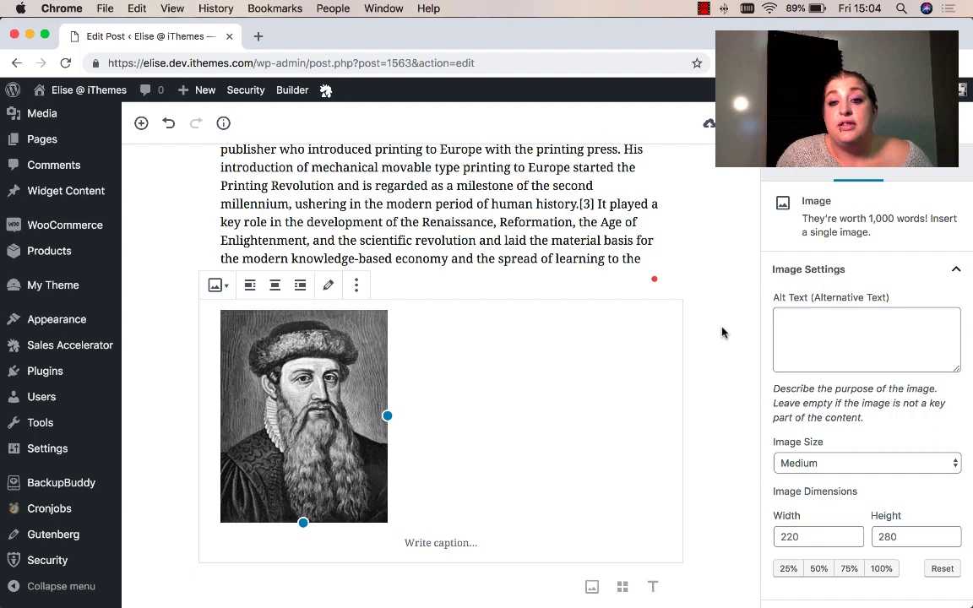
- Move the Gutenberg portrait image block up so that it sits above the biography paragraph
mouse_move(184, 306)
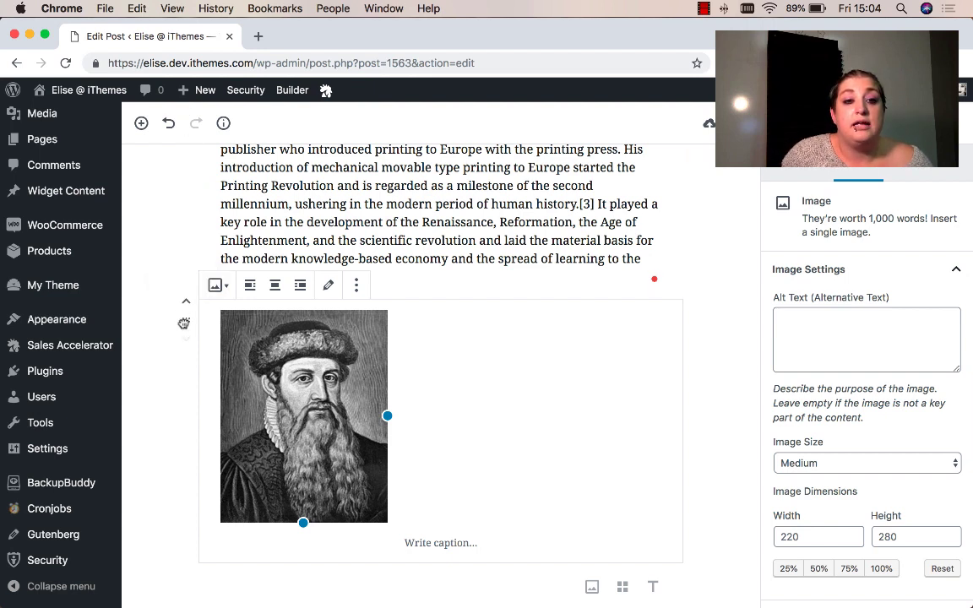
left_click_drag(183, 323, 184, 302)
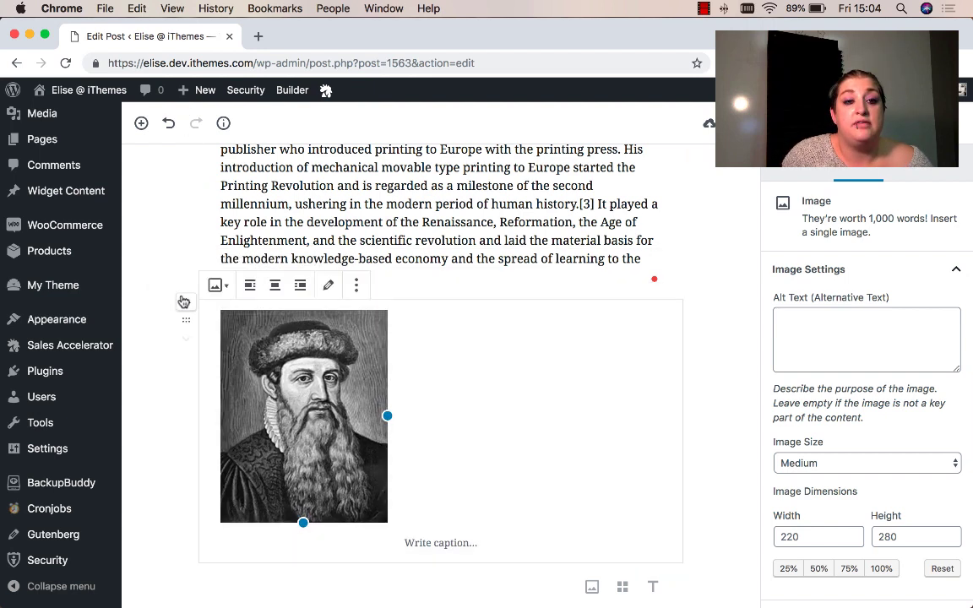
left_click(183, 301)
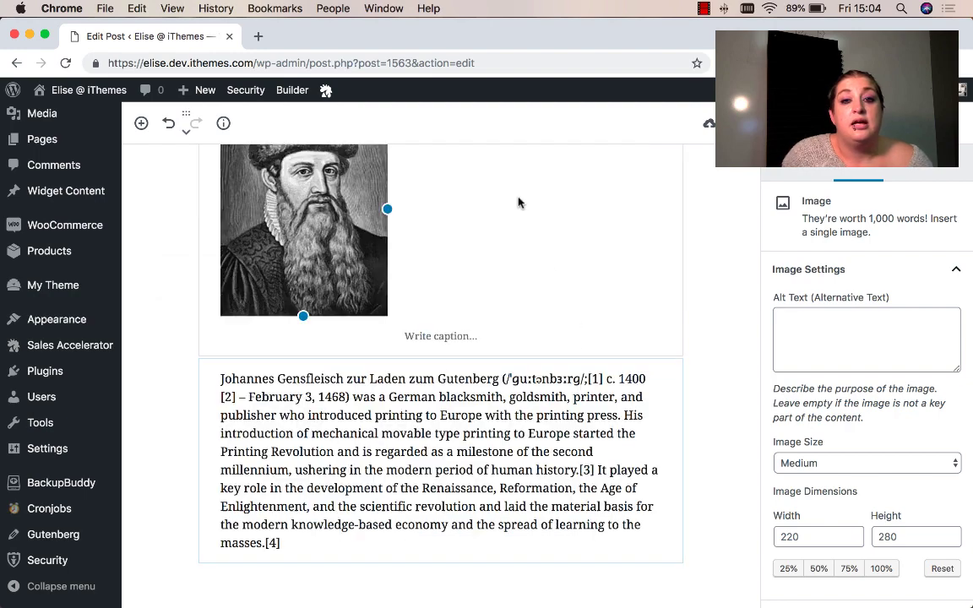
scroll(540, 376, "up", 3)
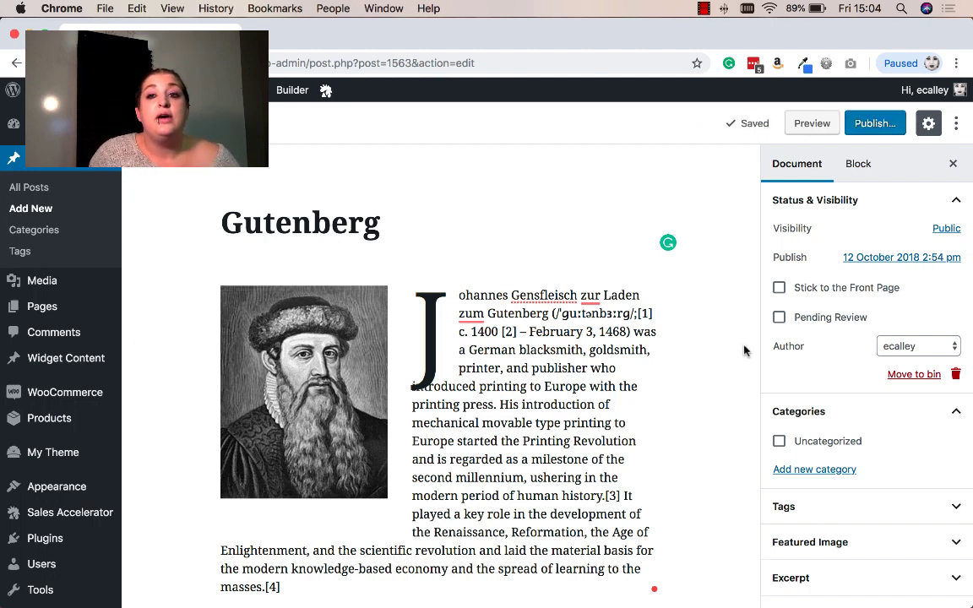
- Preview the Gutenberg post on the site, look over its title, portrait and text, and return to the editor
left_click(800, 125)
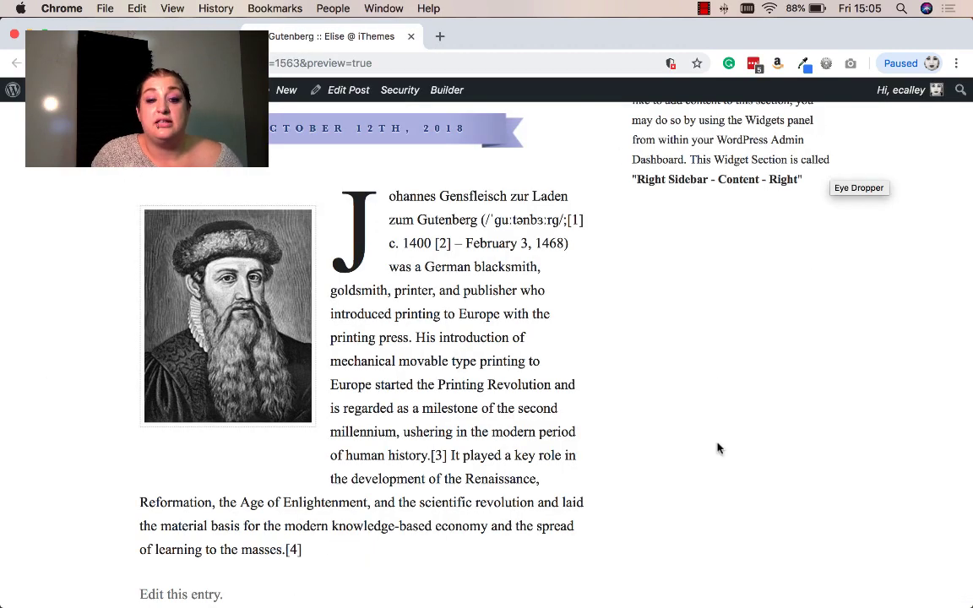
scroll(717, 448, "up", 5)
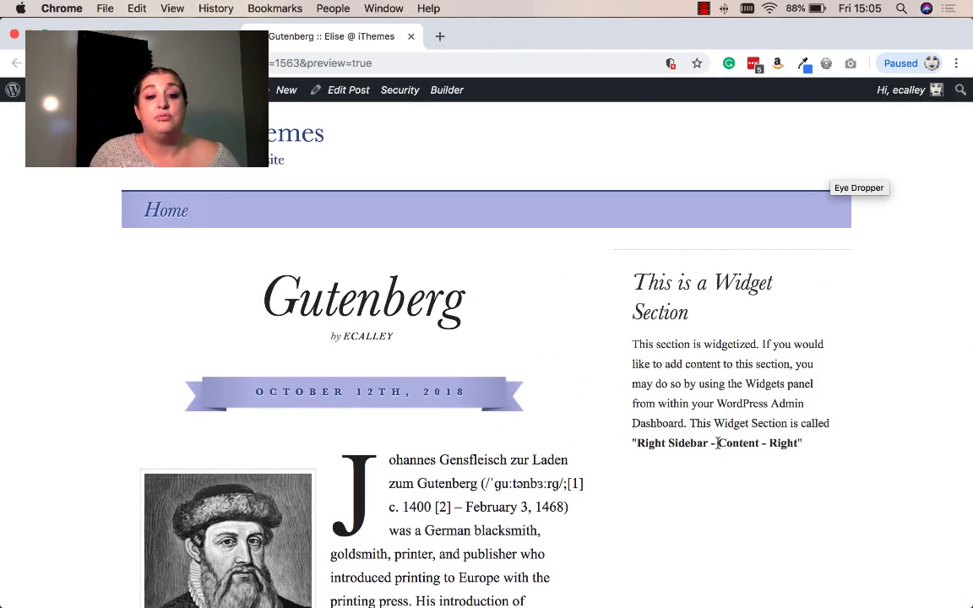
scroll(716, 443, "down", 5)
scroll(718, 445, "up", 5)
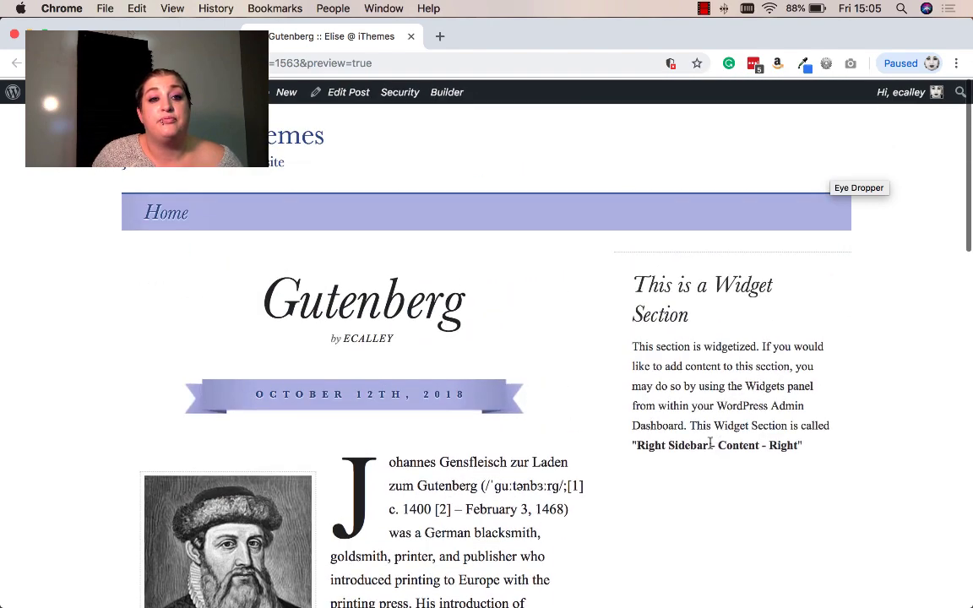
key("ctrl+shift+Tab")
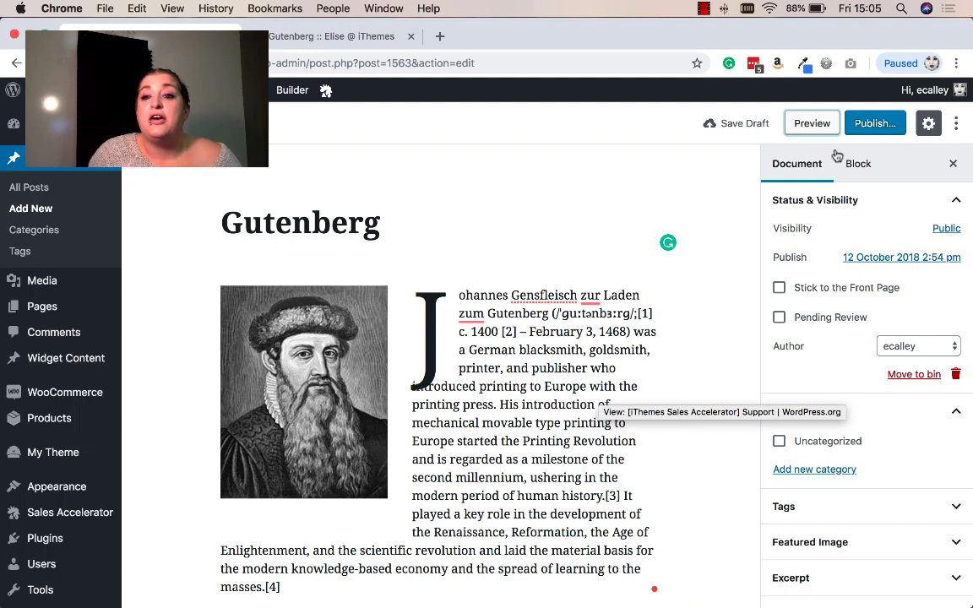
- Review the post's visibility and publish date options without changing them, and publish the post
left_click(871, 123)
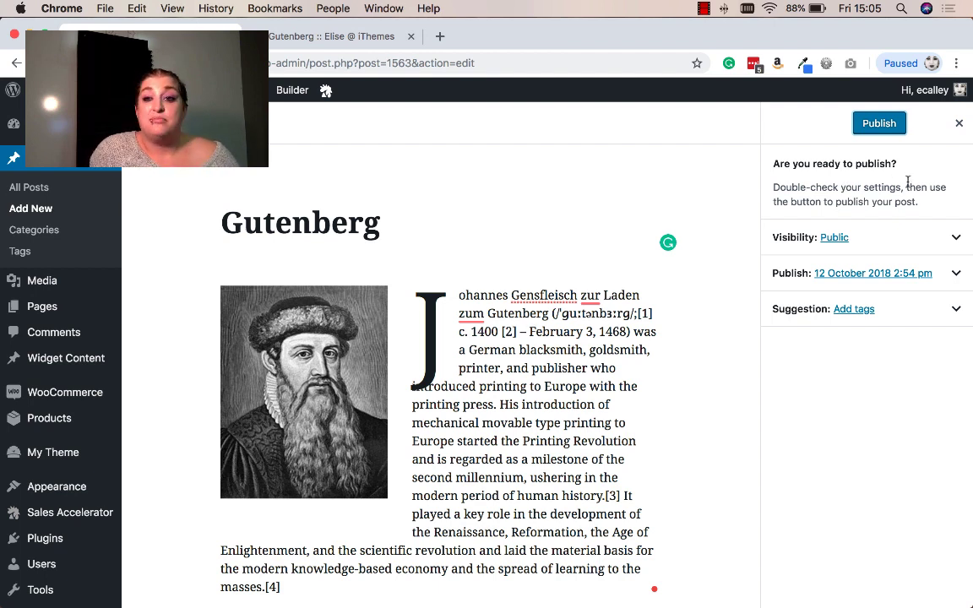
left_click(944, 244)
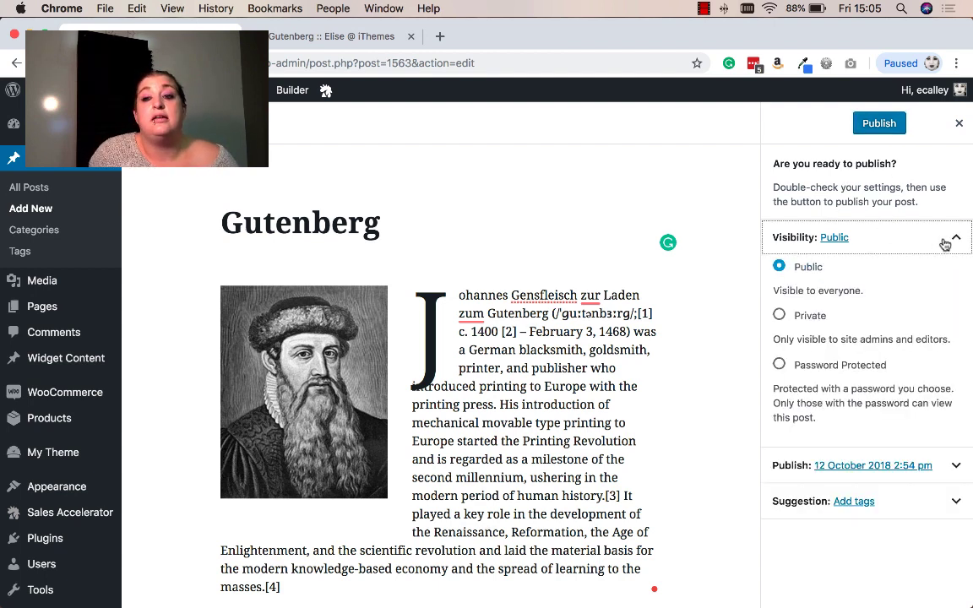
left_click(916, 464)
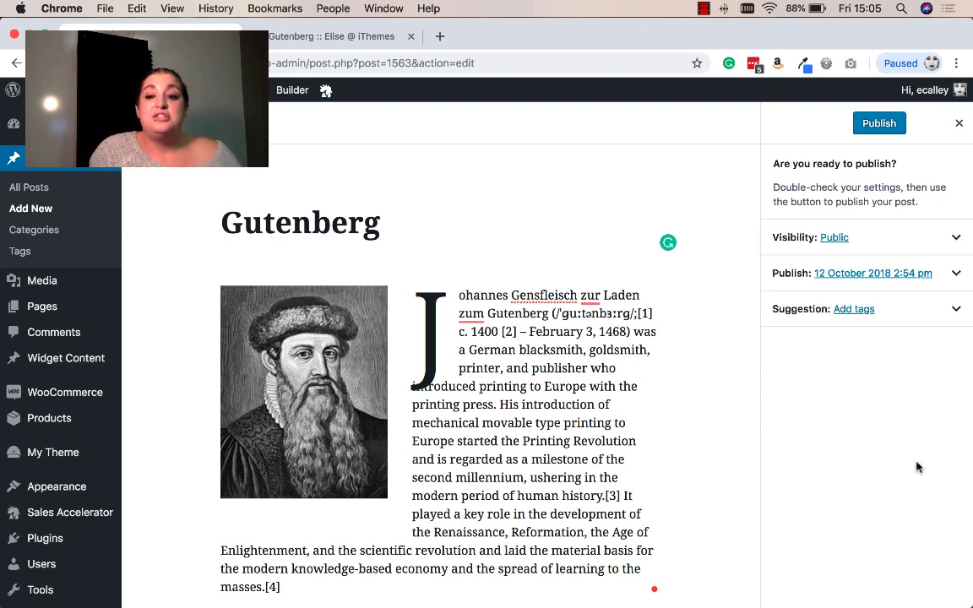
left_click(949, 275)
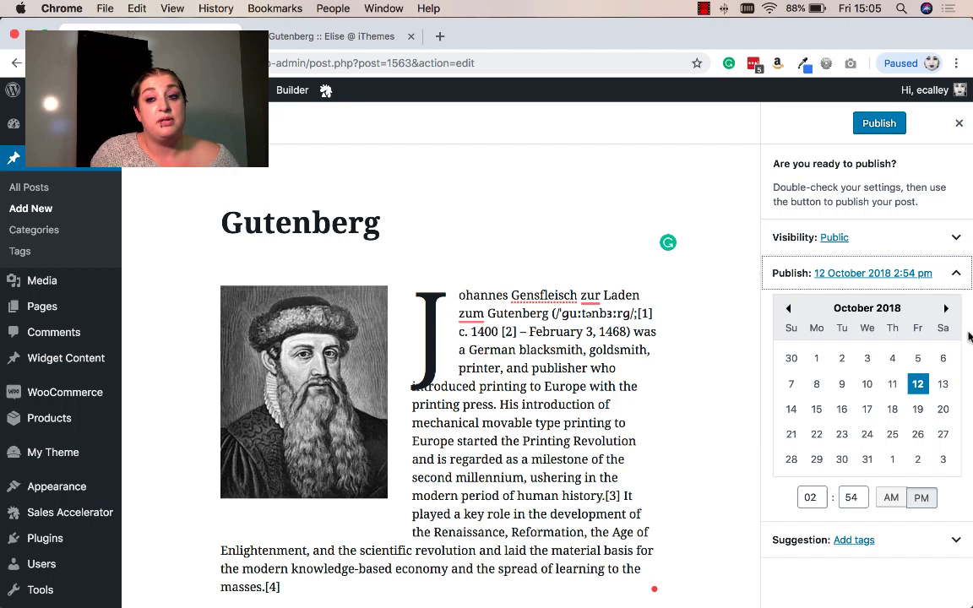
left_click(956, 276)
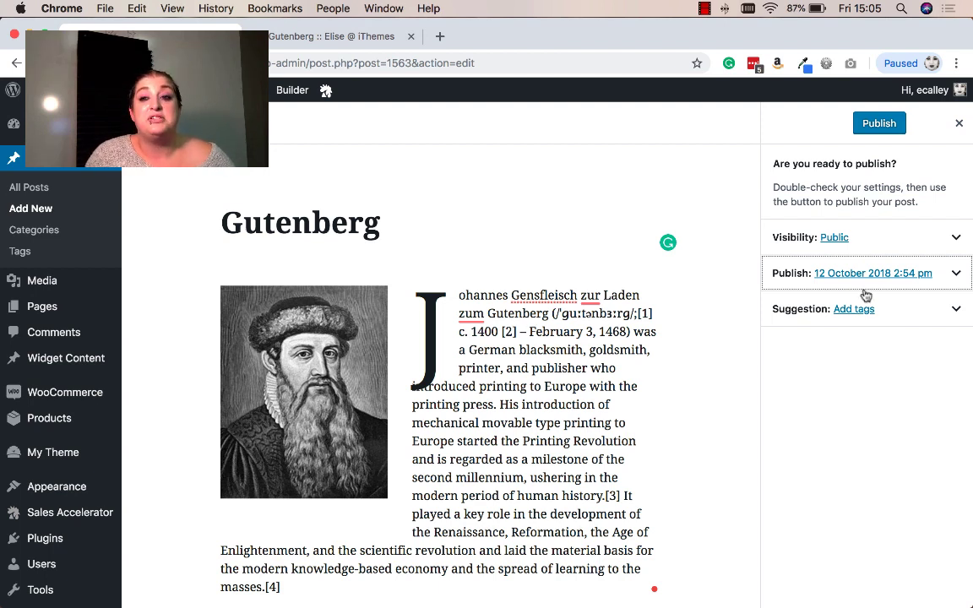
left_click(878, 125)
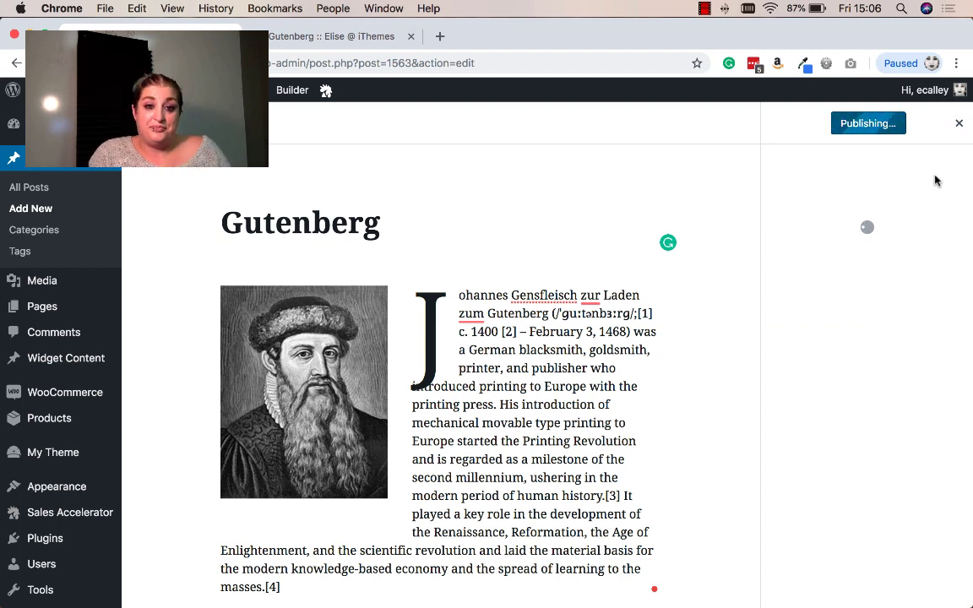